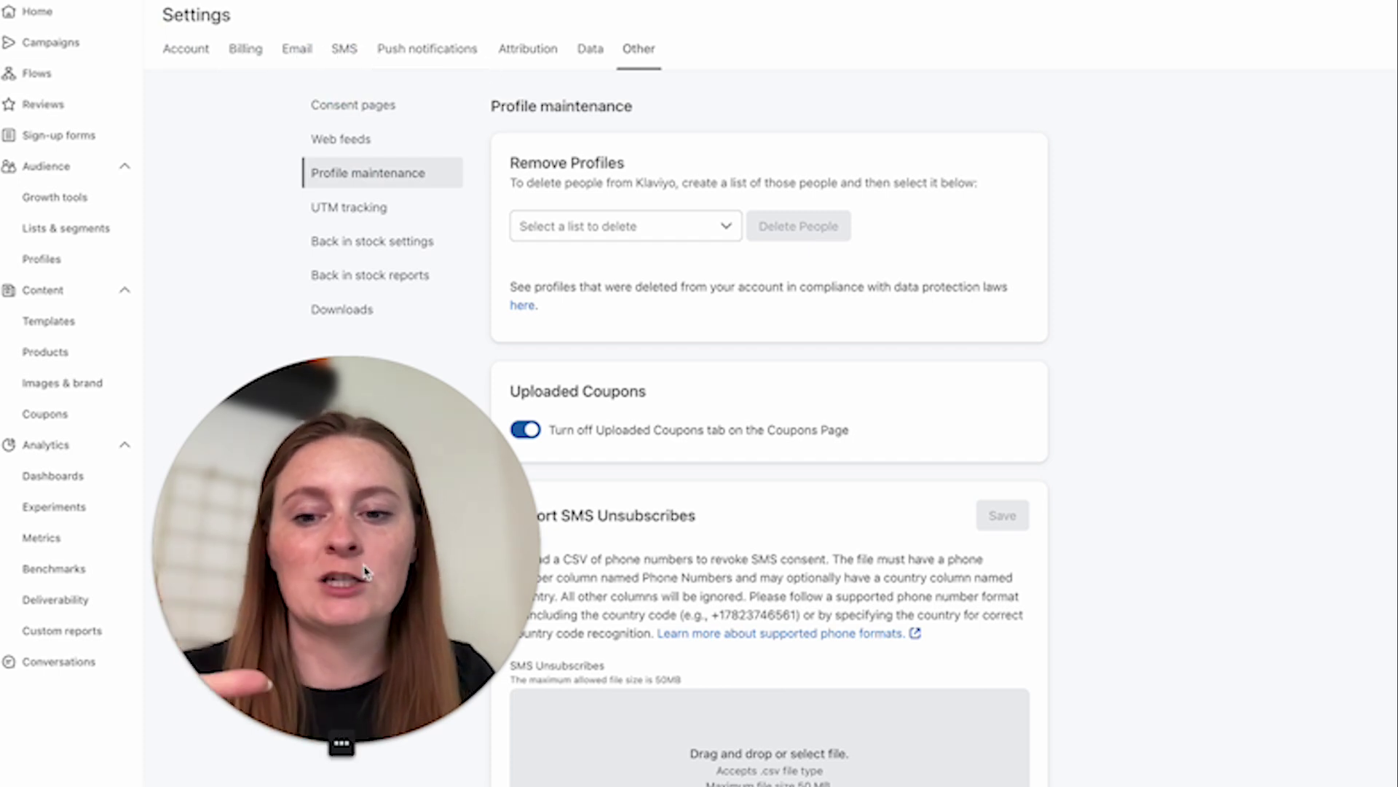
Reach Profile maintenance settings and expand the list-to-delete selector
{"action": "left_click", "coordinate": [313, 743]}
{"action": "left_click_drag", "start_coordinate": [273, 649], "coordinate": [331, 481]}
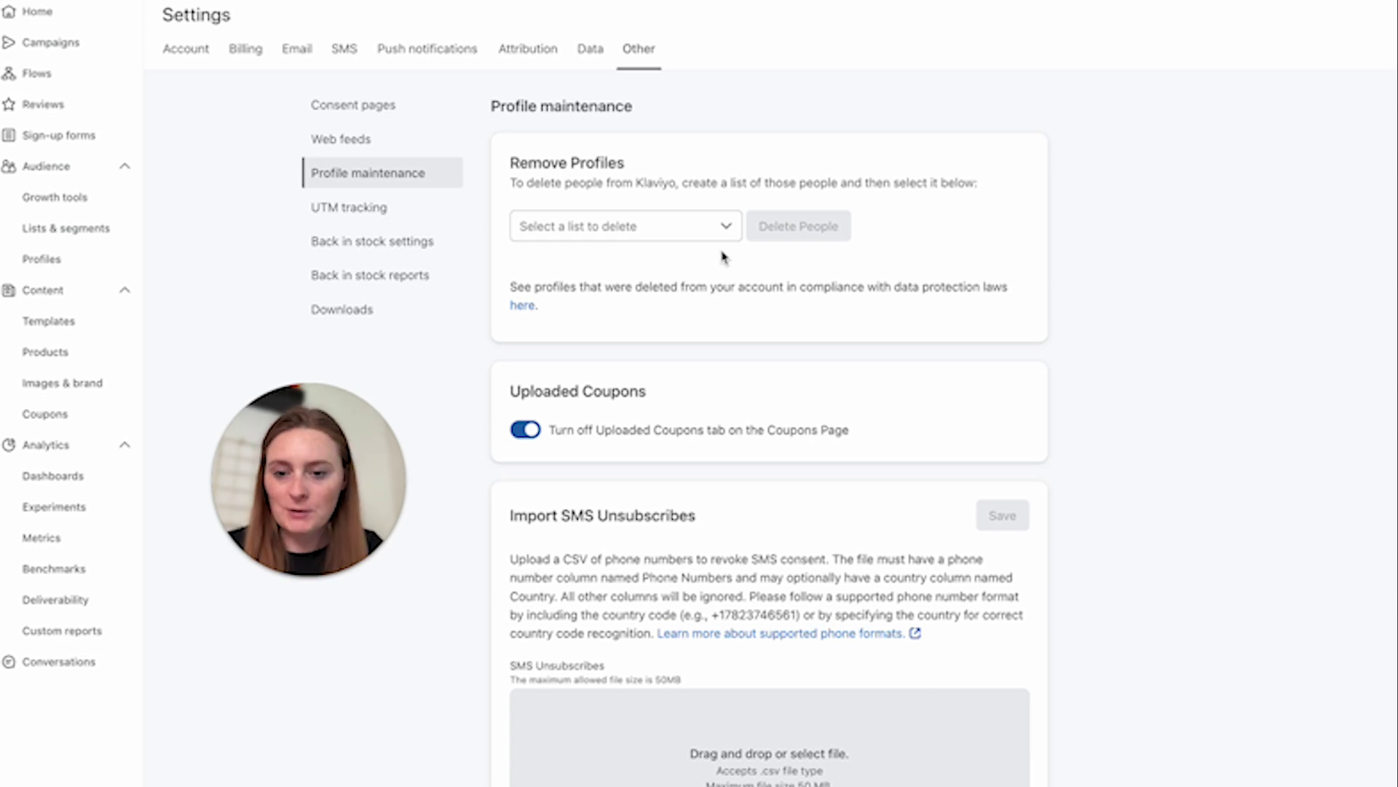
{"action": "left_click", "coordinate": [725, 227]}
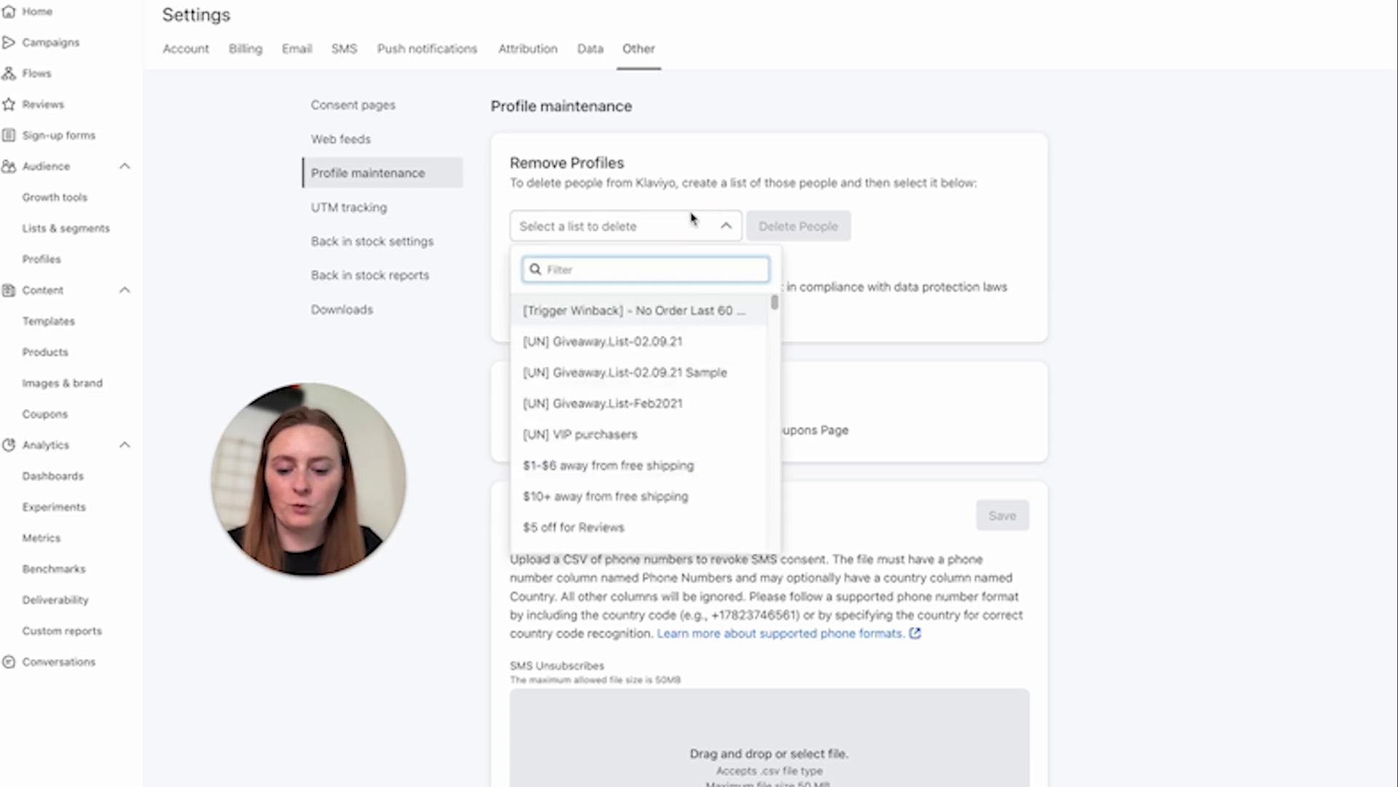
{"action": "type", "text": "sun"}
Pick READY TO REMOVE - Sunset as the list to delete
{"action": "left_click", "coordinate": [638, 310]}
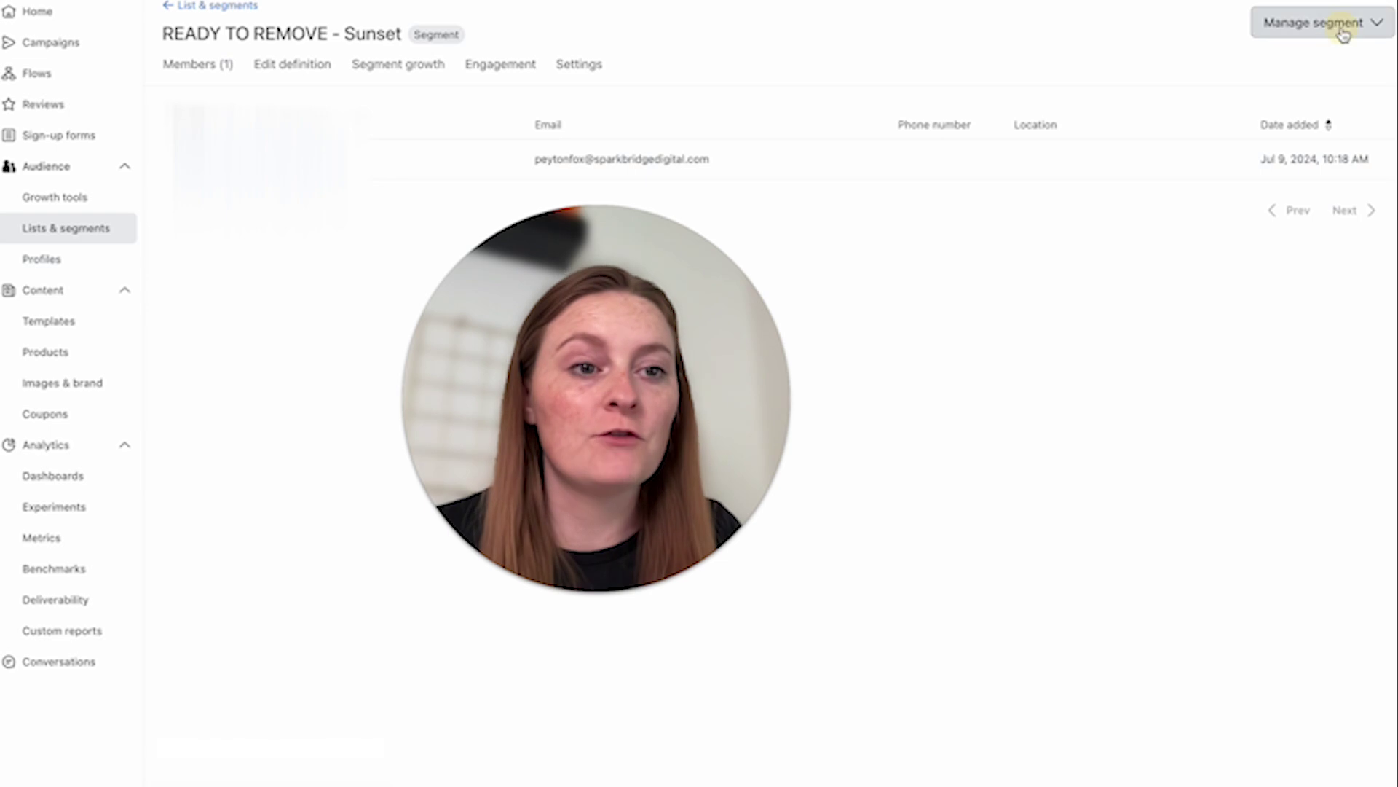
Start an import of email addresses into the suppression list
{"action": "left_click", "coordinate": [1330, 24]}
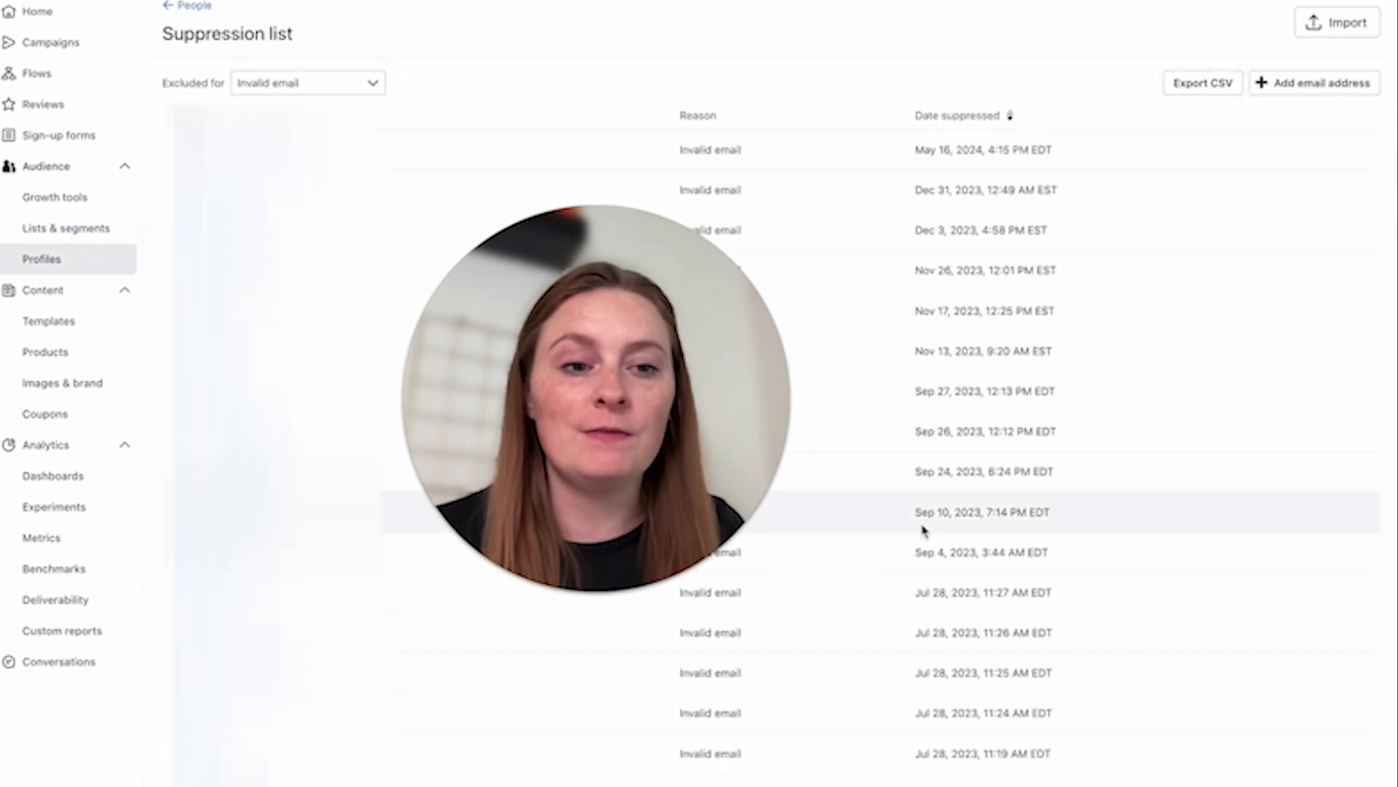
{"action": "left_click", "coordinate": [1338, 22]}
{"action": "left_click_drag", "start_coordinate": [735, 317], "coordinate": [521, 277]}
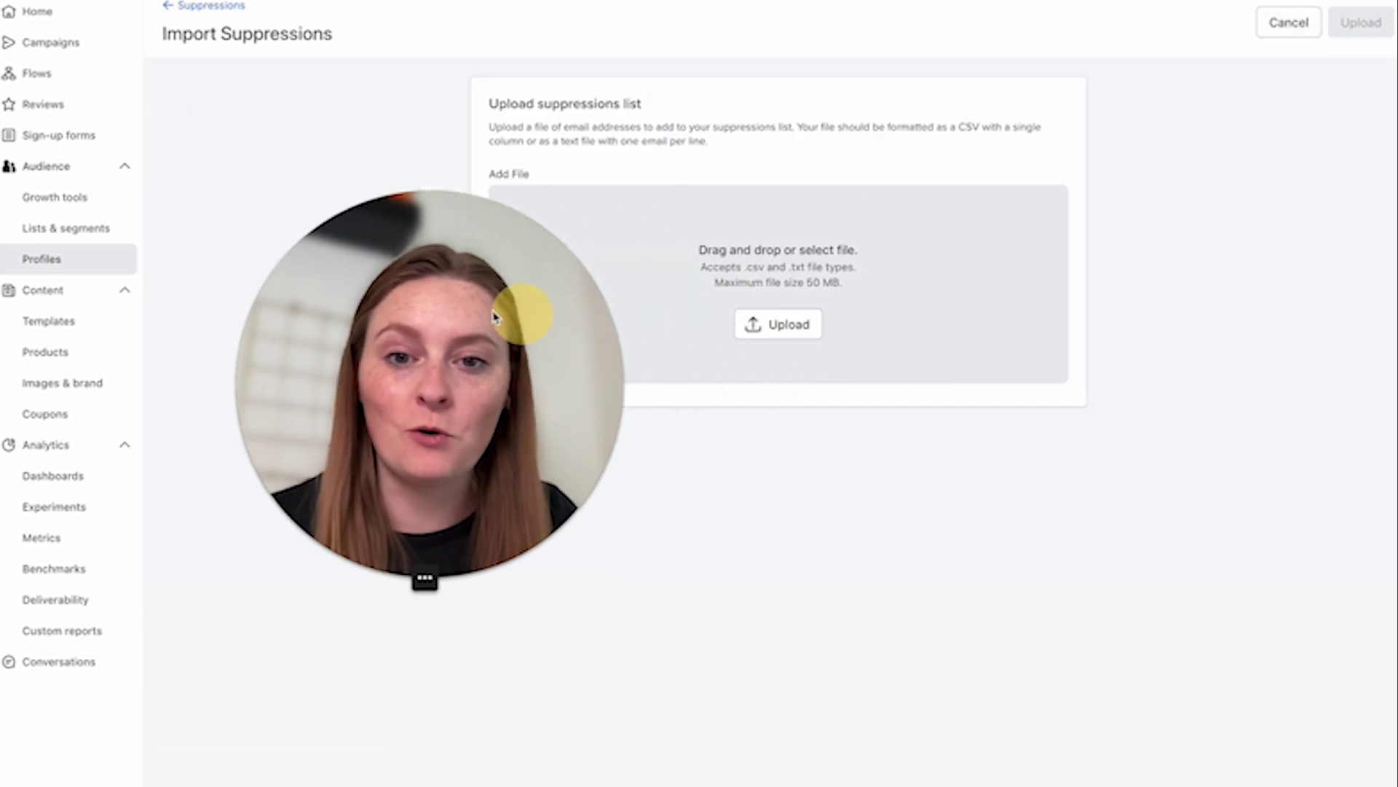